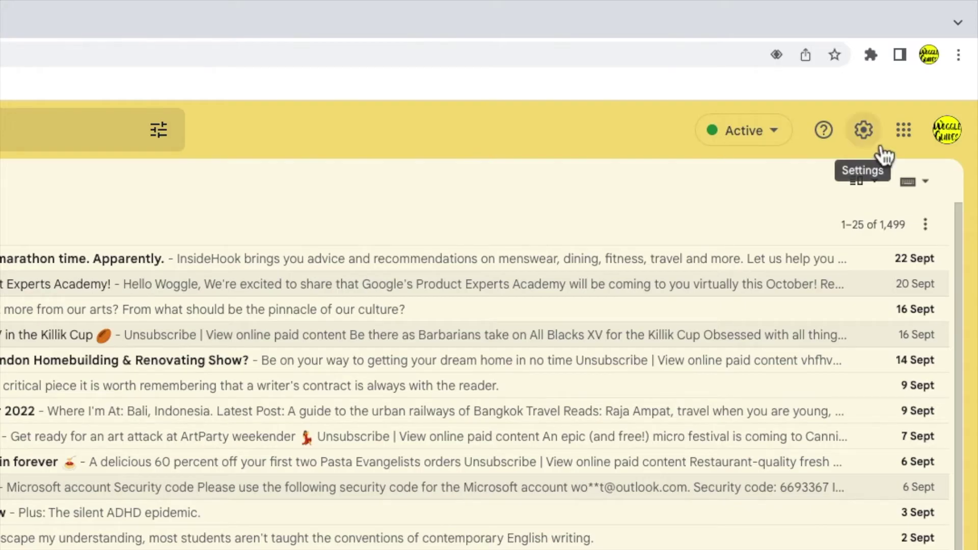
Step: Open quick settings and bring up the inbox tab selection for the Default inbox type
{"action": "left_click", "coordinate": [863, 130]}
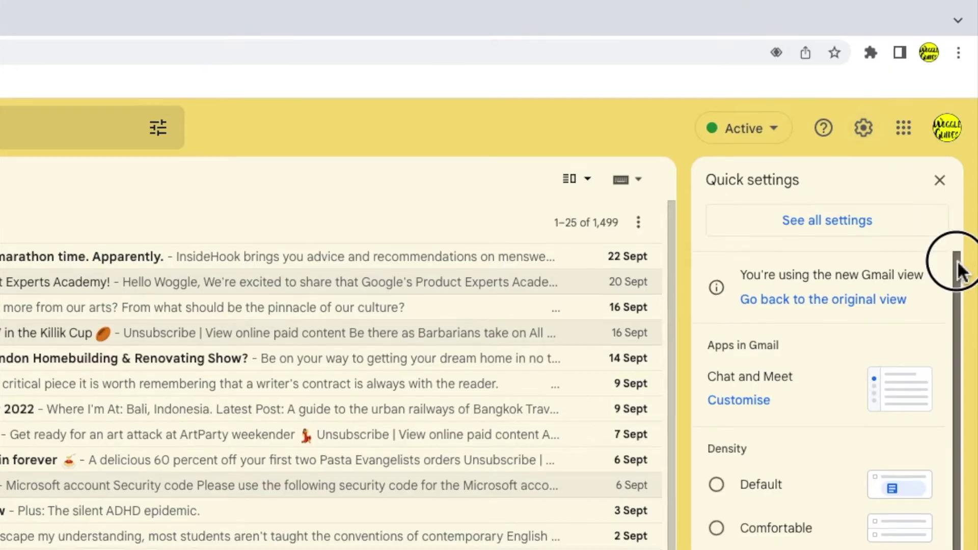
{"action": "left_click_drag", "start_coordinate": [958, 268], "coordinate": [958, 321]}
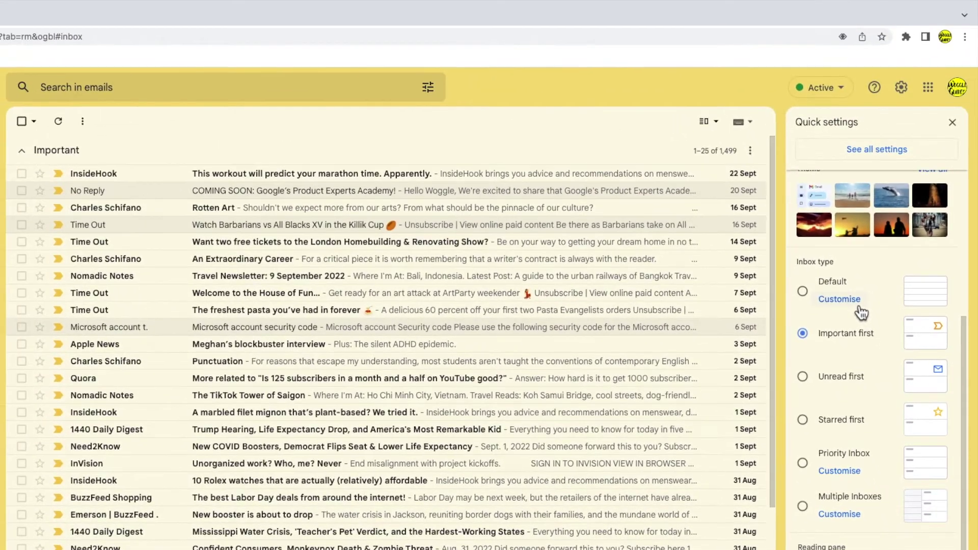
{"action": "left_click", "coordinate": [839, 298]}
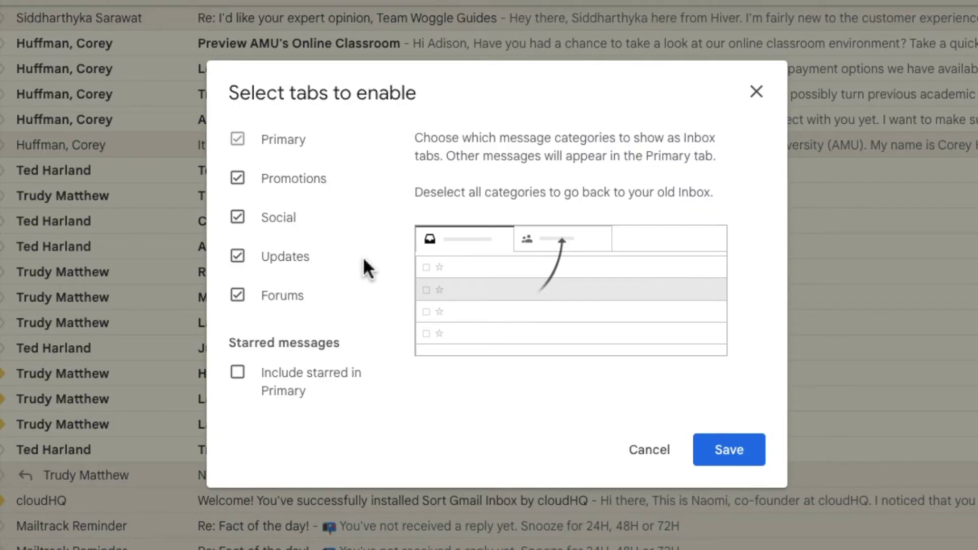
{"action": "mouse_move", "coordinate": [282, 296]}
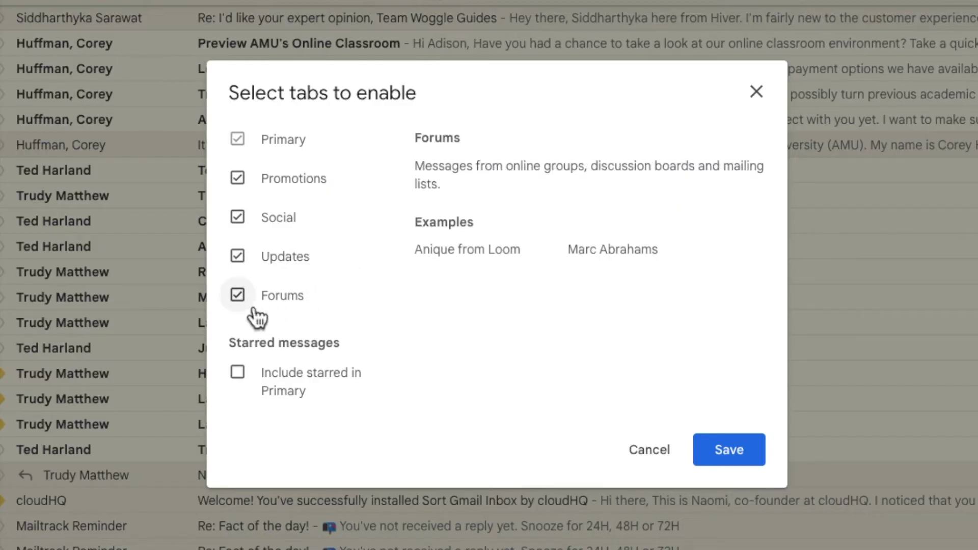
Step: Disable the Forums, Updates, Social and Promotions tabs, leaving only Primary, and save
{"action": "left_click", "coordinate": [238, 295]}
{"action": "left_click", "coordinate": [238, 256]}
{"action": "left_click", "coordinate": [238, 217]}
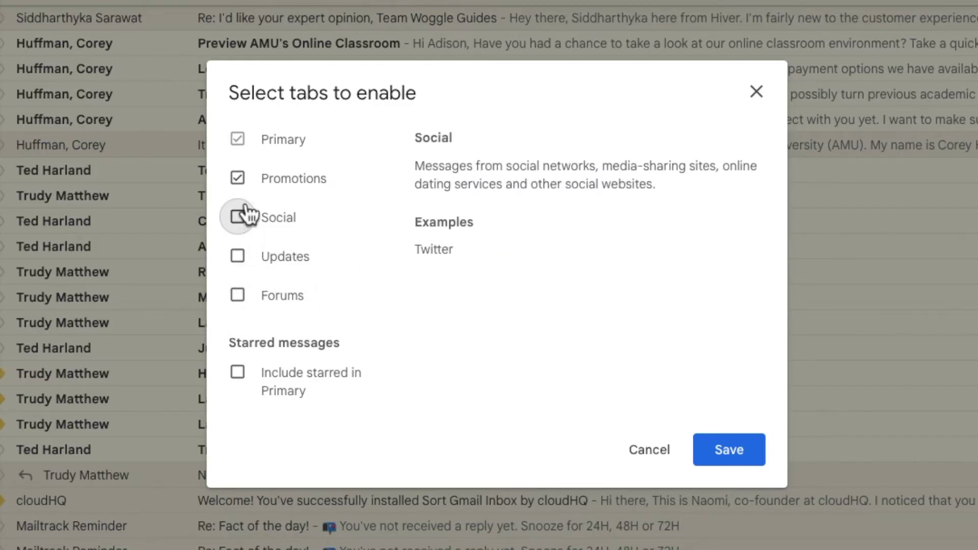
{"action": "left_click", "coordinate": [238, 178]}
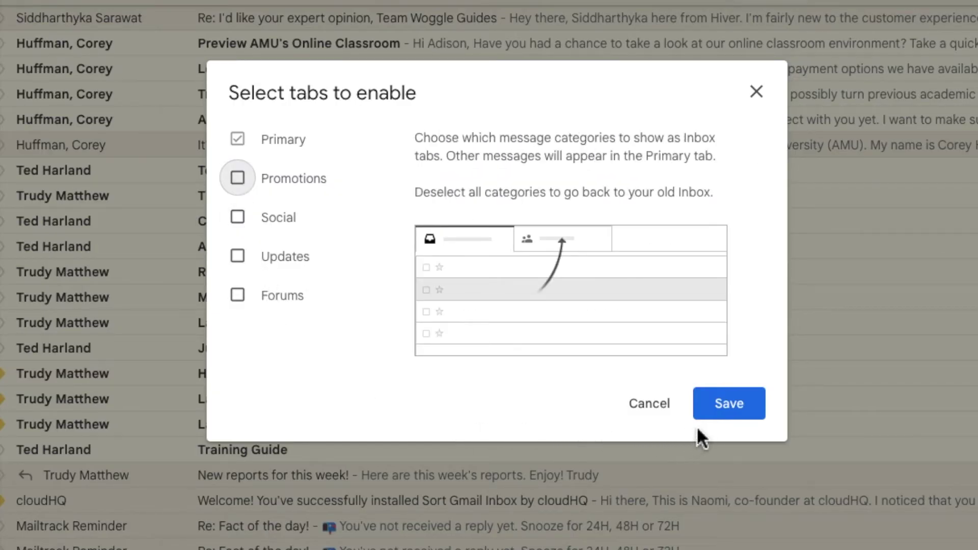
{"action": "left_click", "coordinate": [718, 404]}
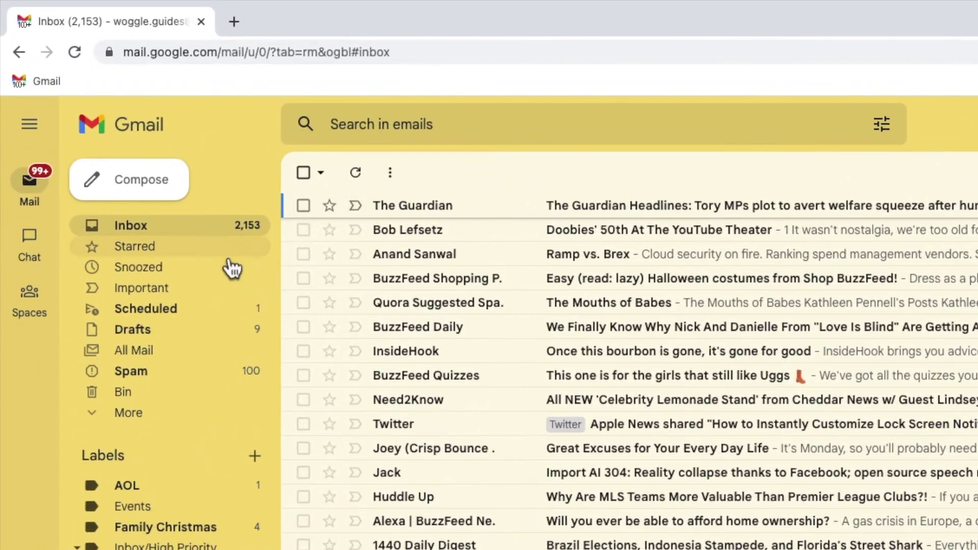
{"action": "left_click", "coordinate": [193, 357]}
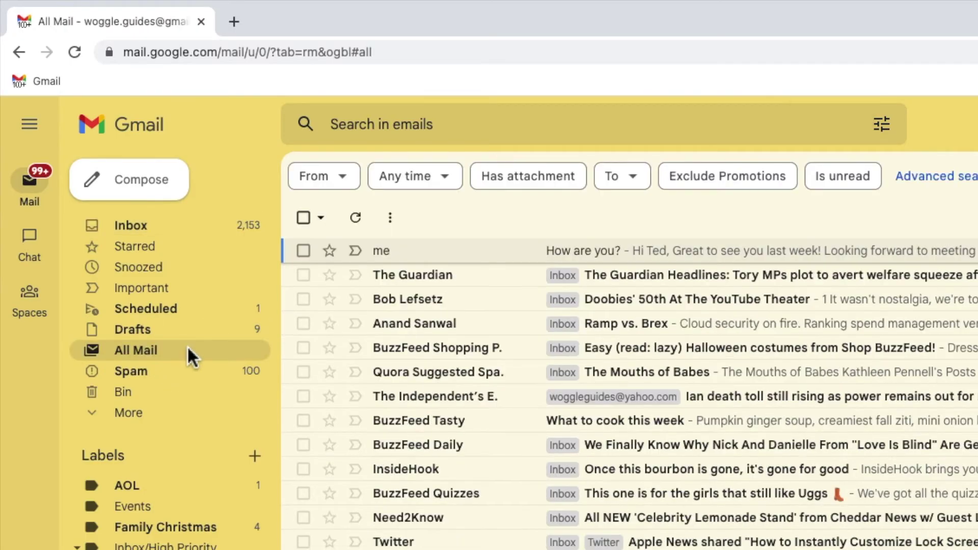